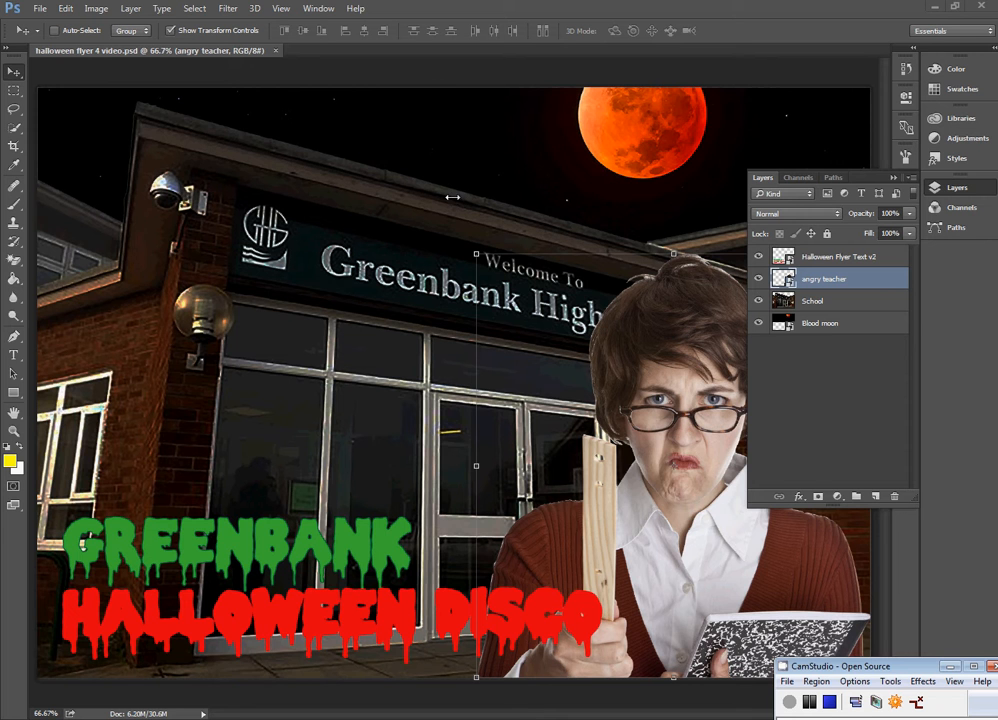
click(96, 8)
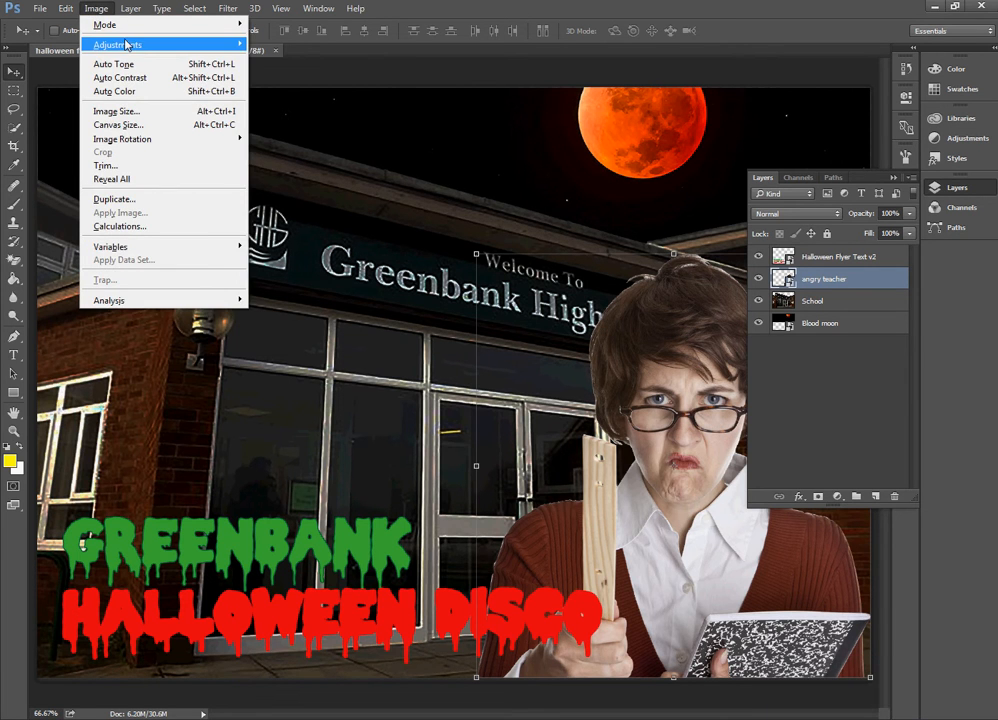
mouse_move(132, 44)
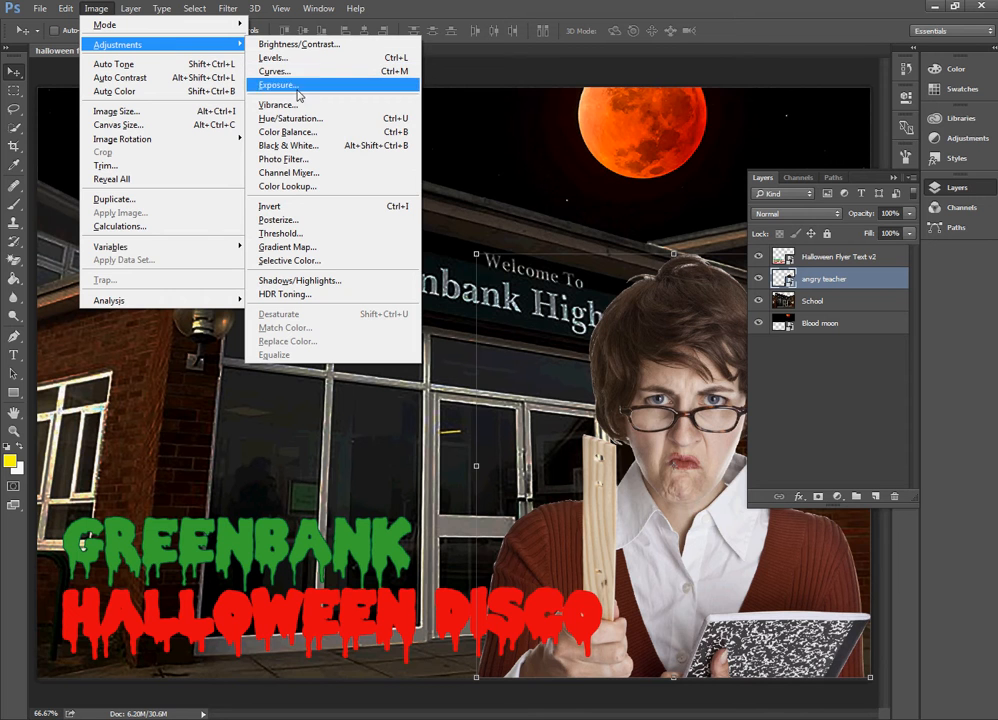
click(297, 131)
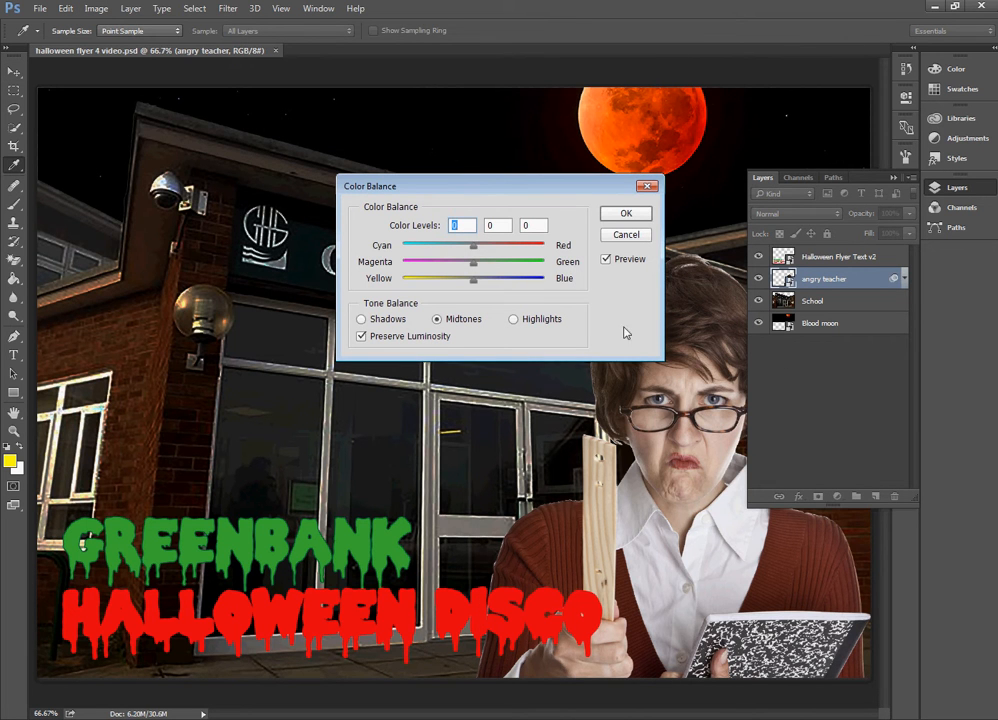
drag(477, 252, 552, 252)
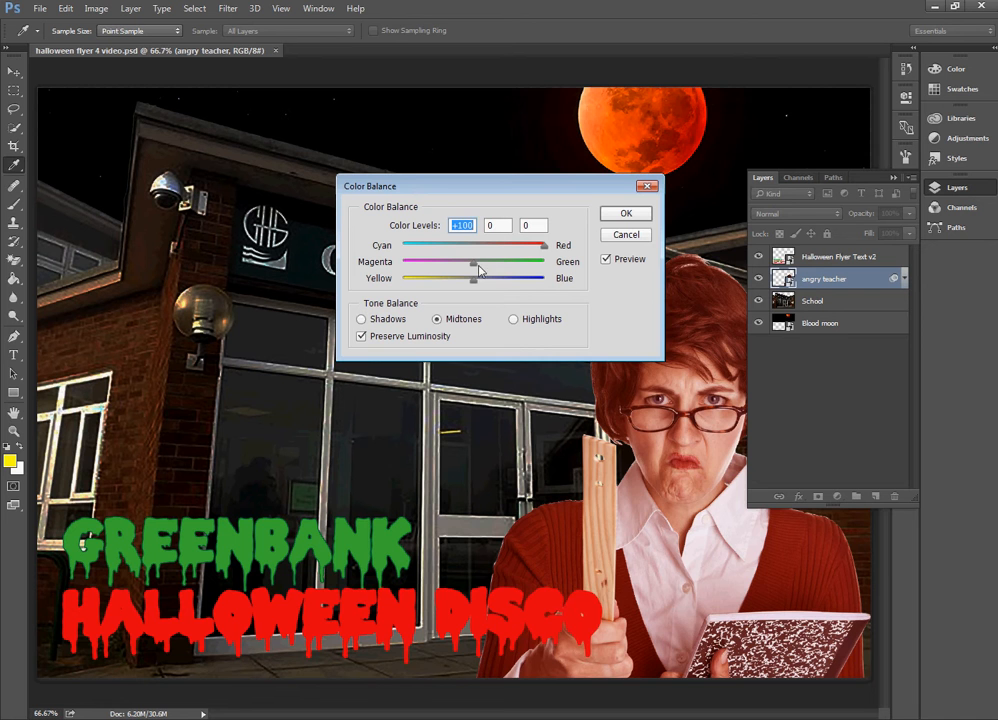
drag(473, 262, 398, 263)
drag(472, 280, 366, 288)
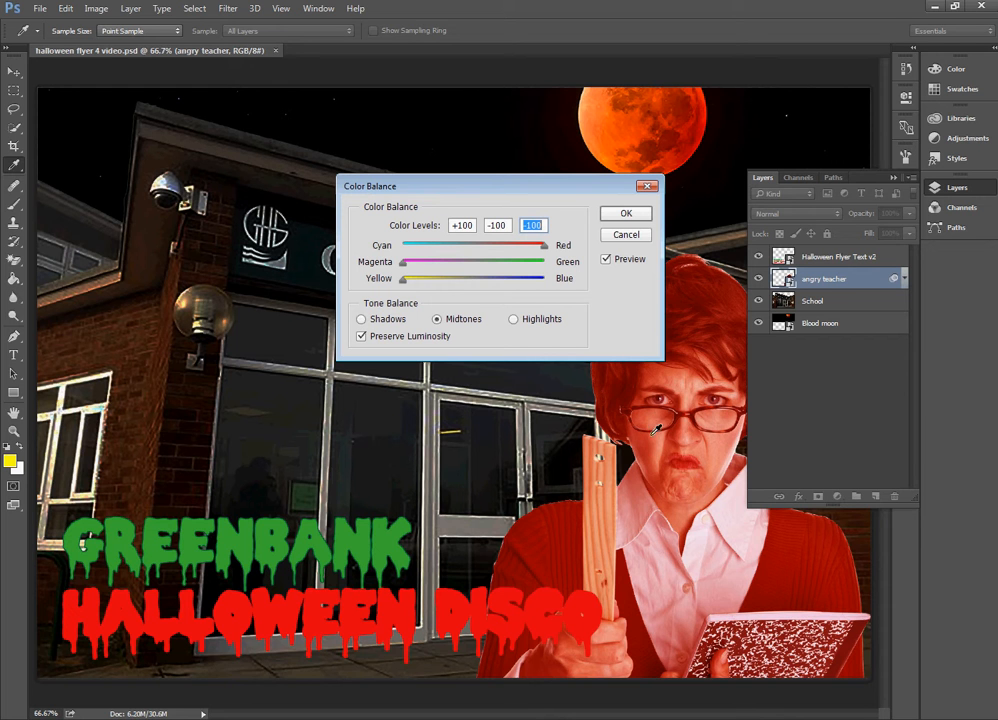
click(626, 234)
key(v)
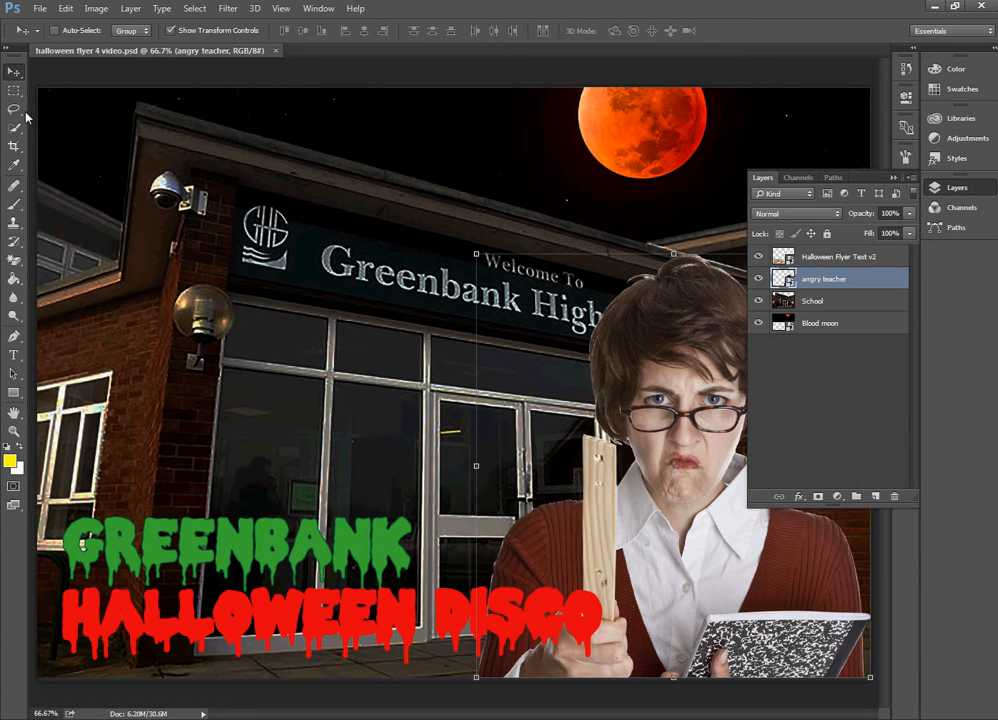
- Outline the teacher's eye on the left of the image with the Polygonal Lasso, using the angry teacher layer
key(l)
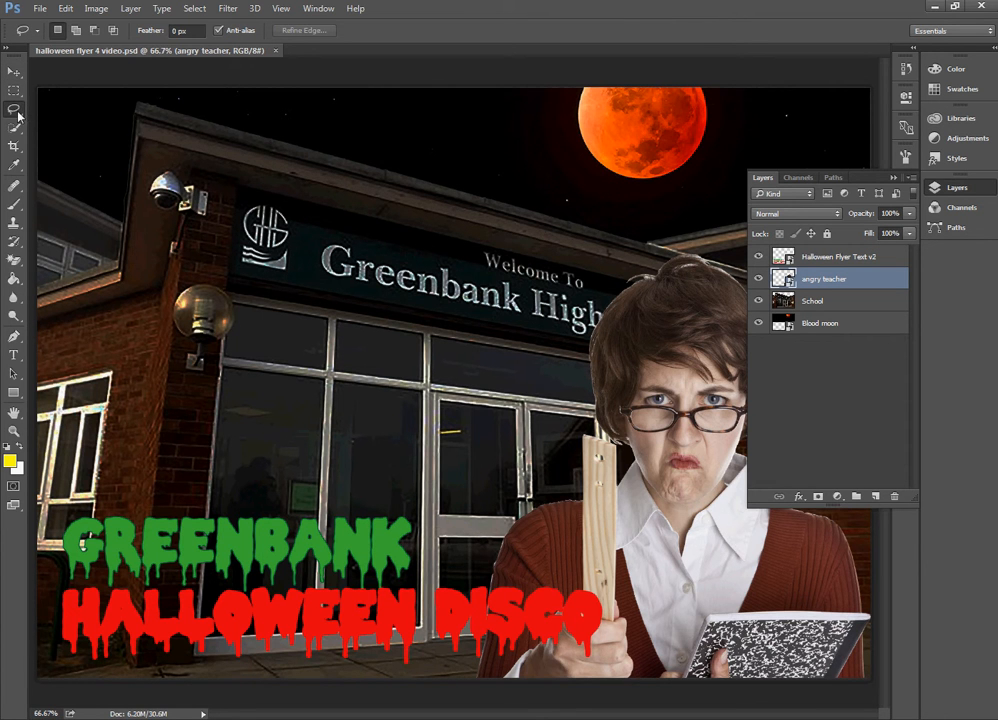
click(14, 108)
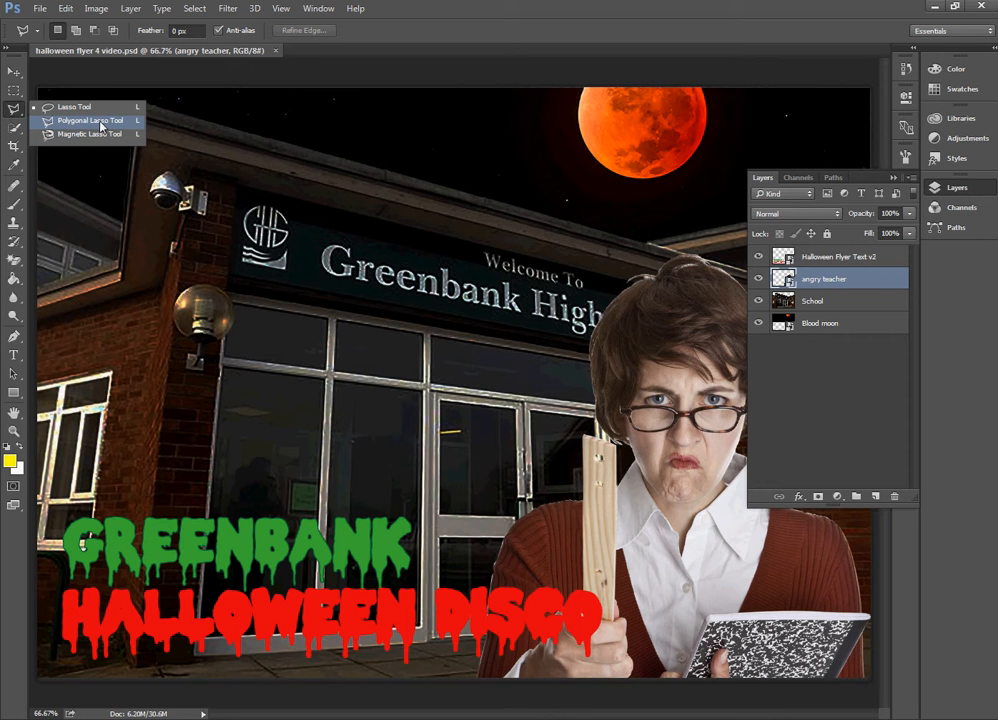
click(101, 124)
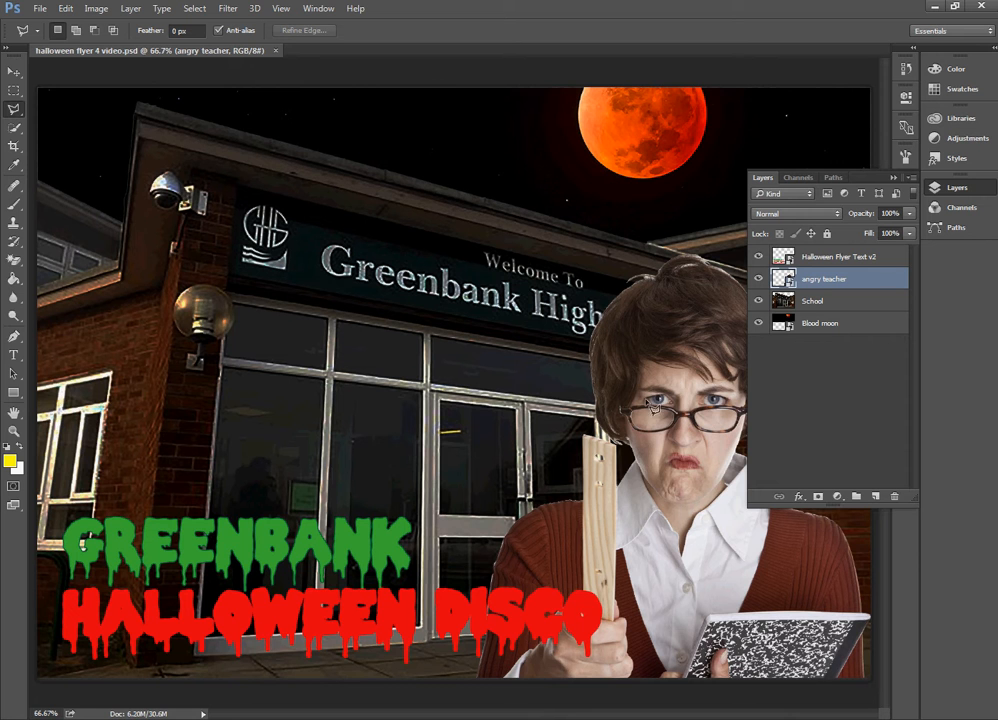
click(894, 178)
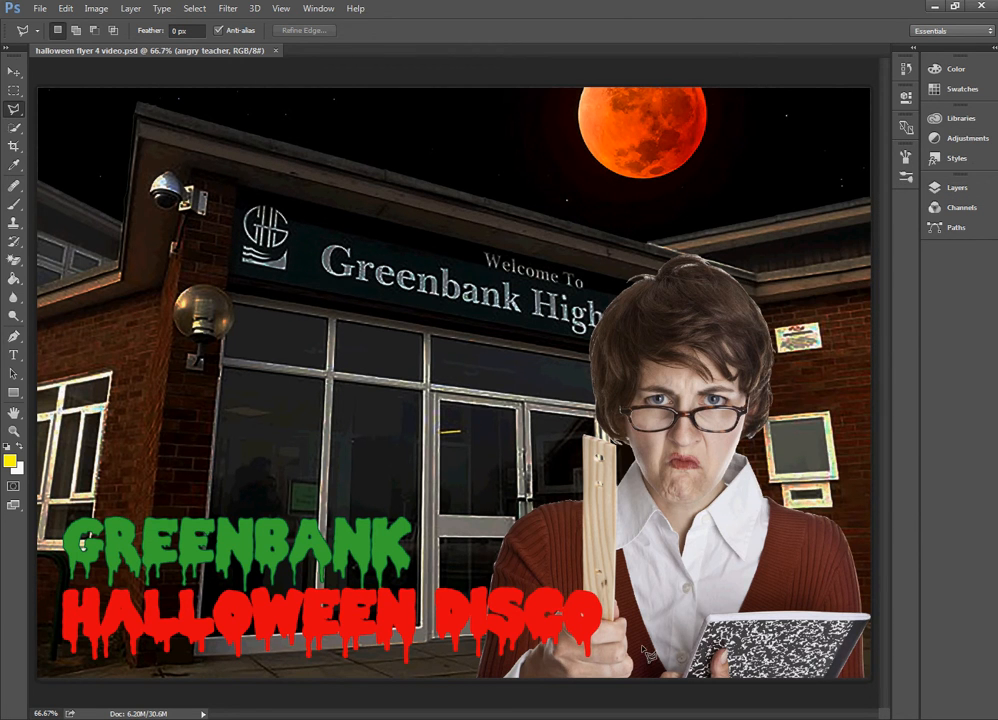
key(ctrl+plus)
key(ctrl+plus)
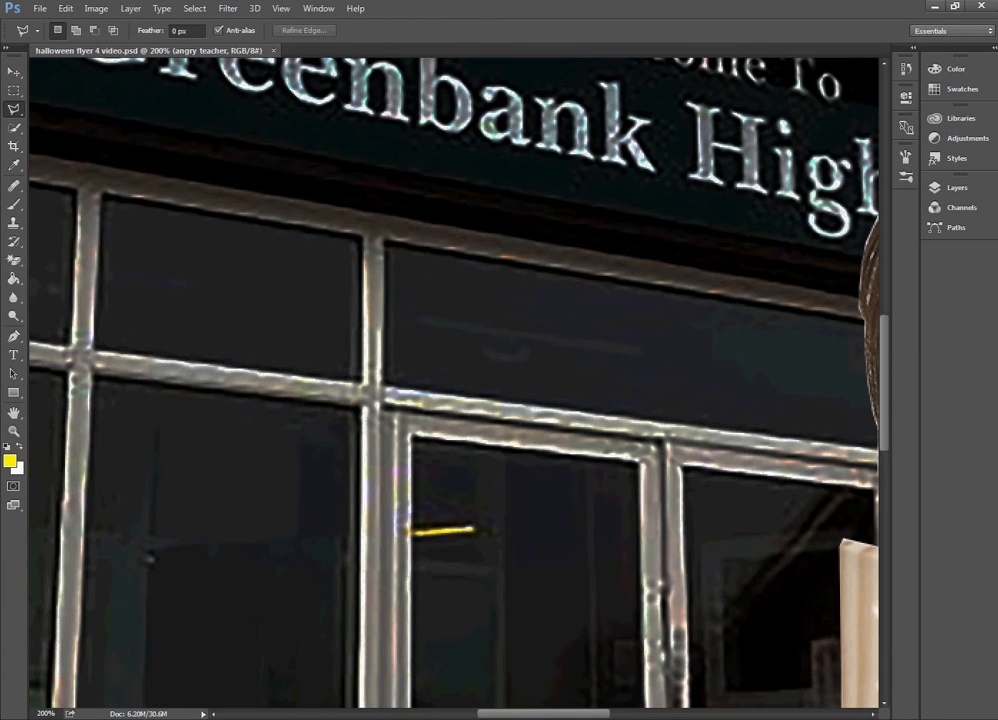
drag(575, 712, 667, 712)
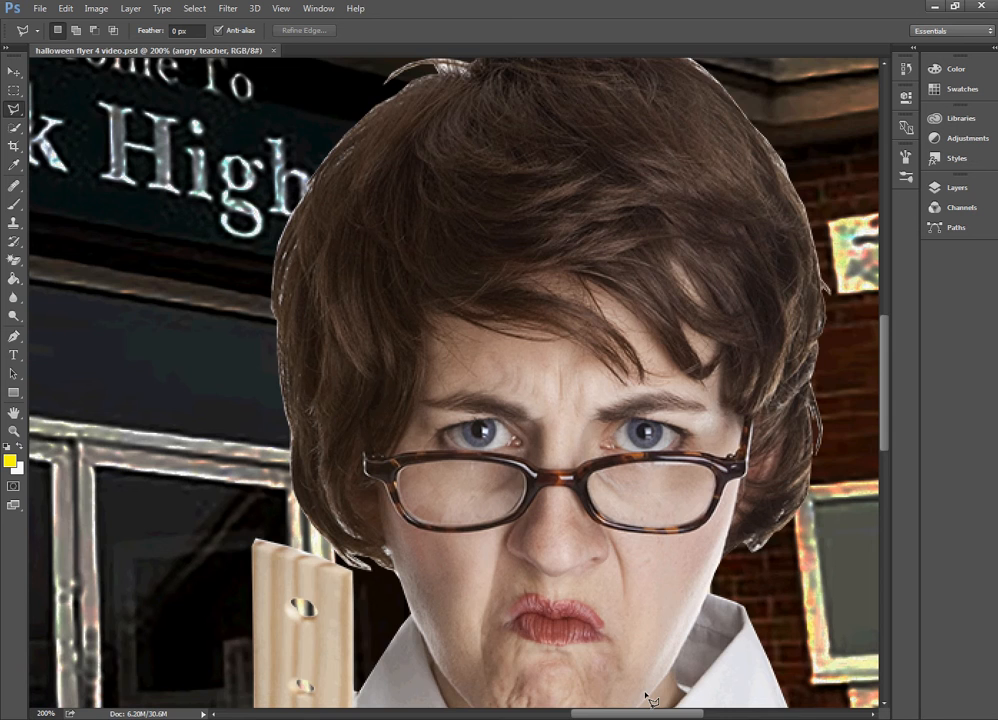
key(ctrl+plus)
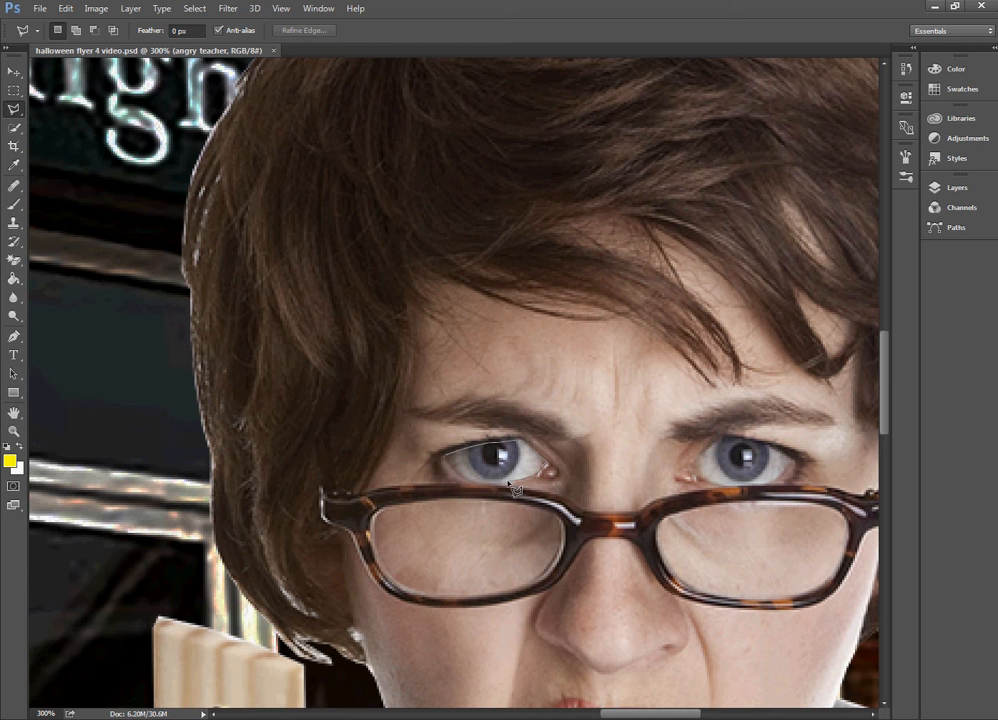
click(447, 459)
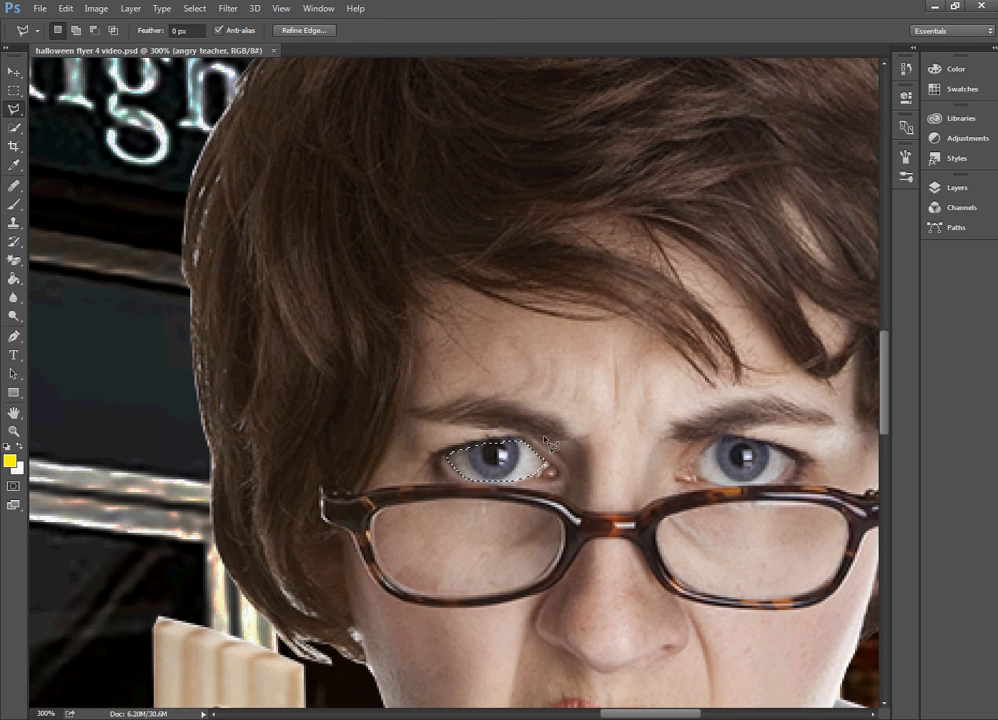
- Copy the selected eye, paste it in place as a new layer, and nudge it into line with the original eye
click(66, 9)
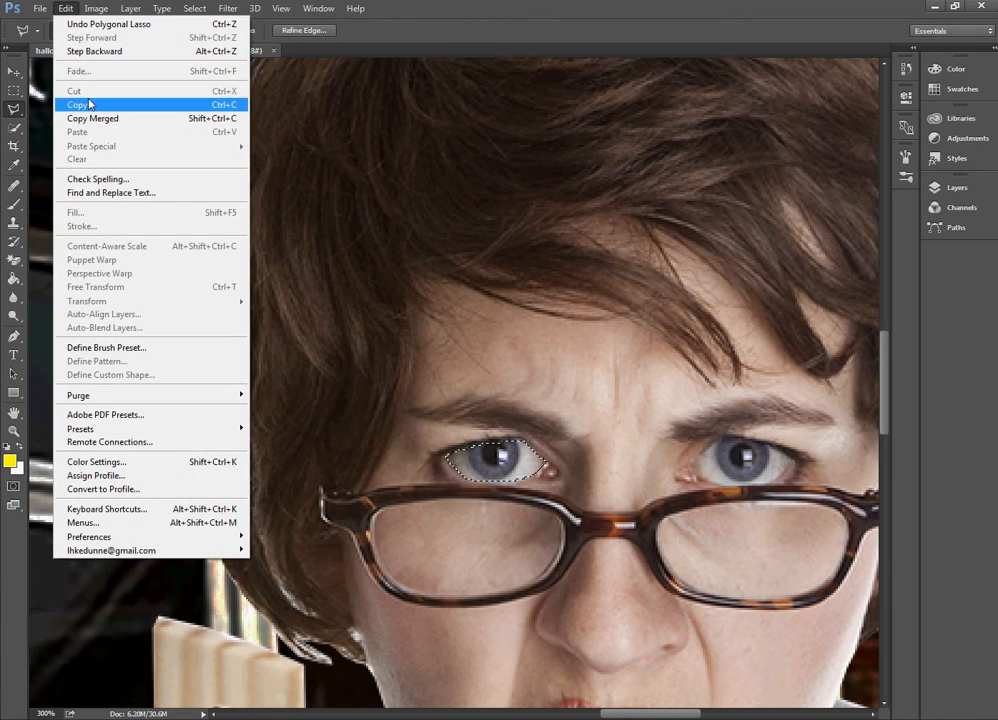
click(89, 105)
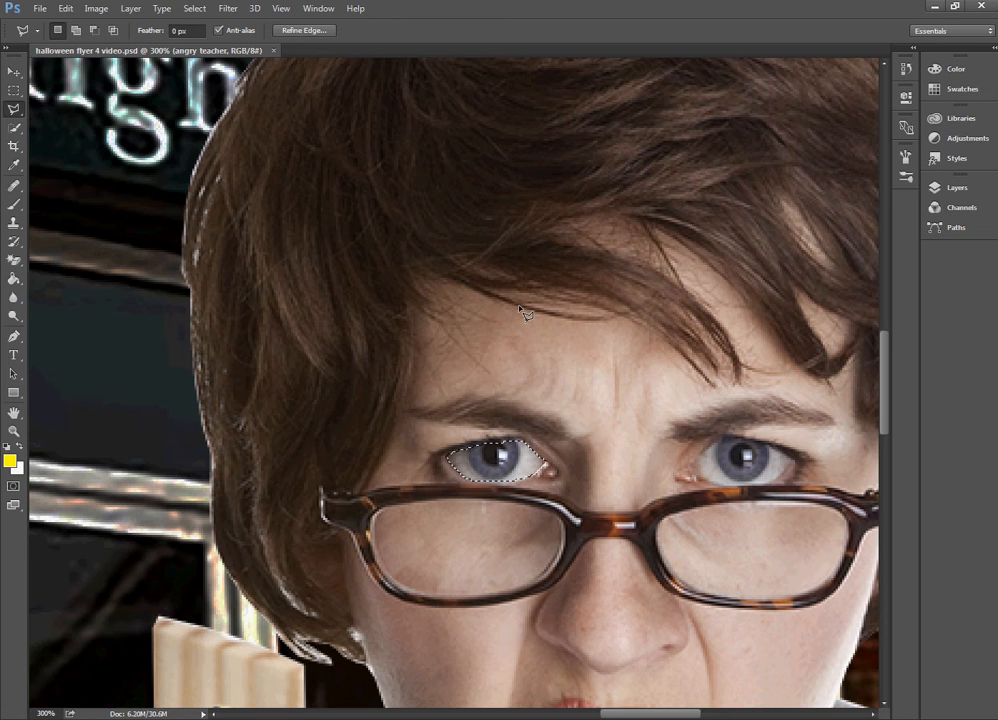
click(65, 8)
mouse_move(138, 148)
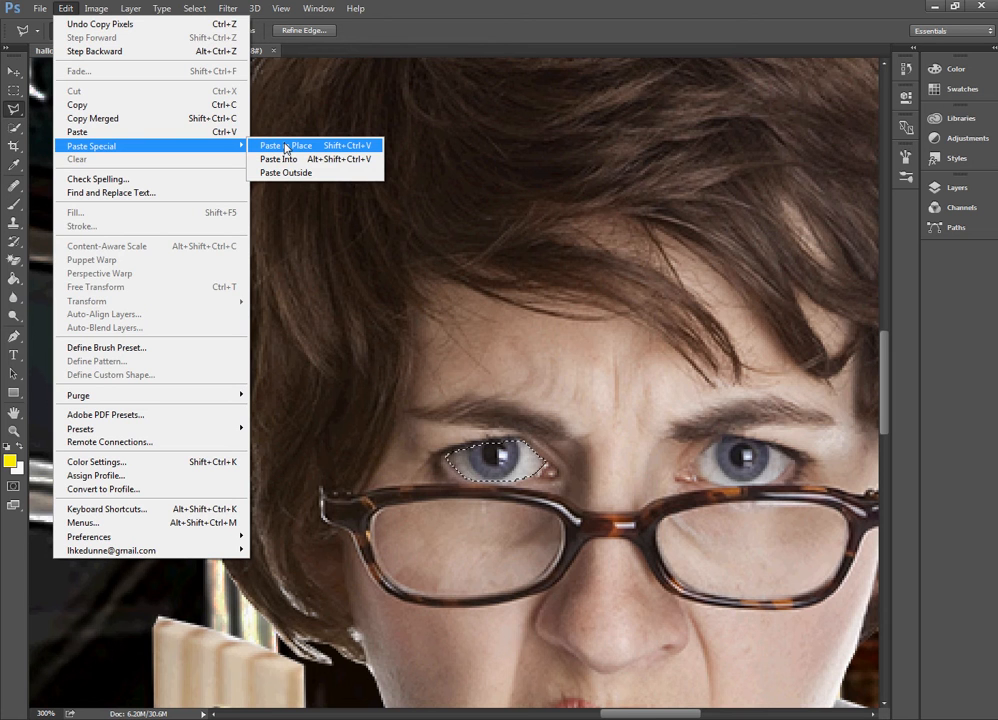
click(286, 146)
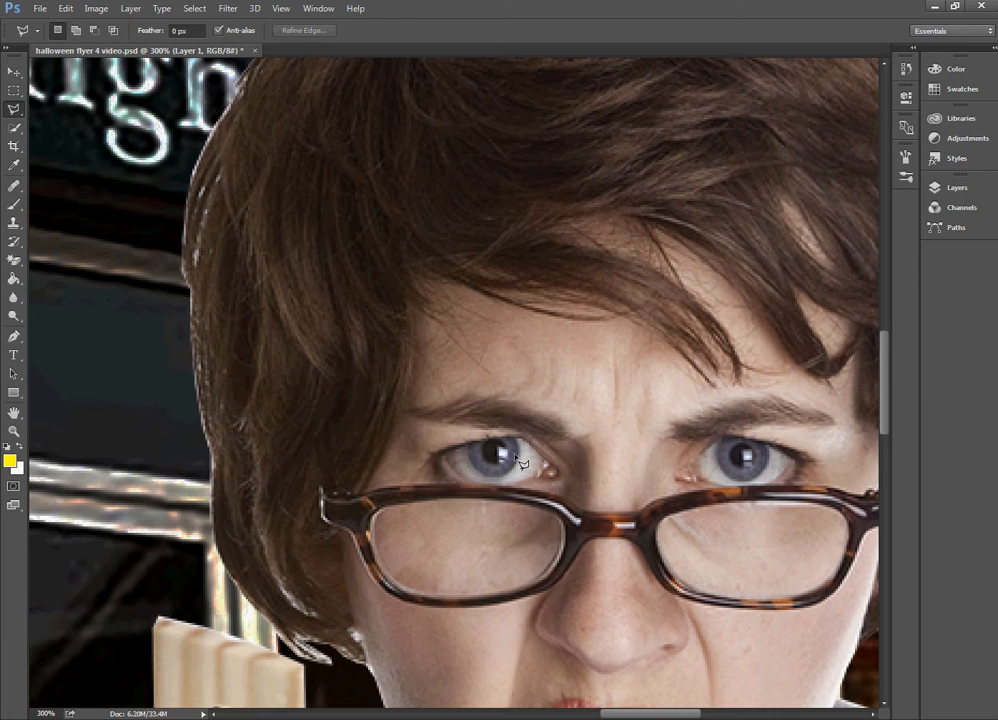
click(14, 71)
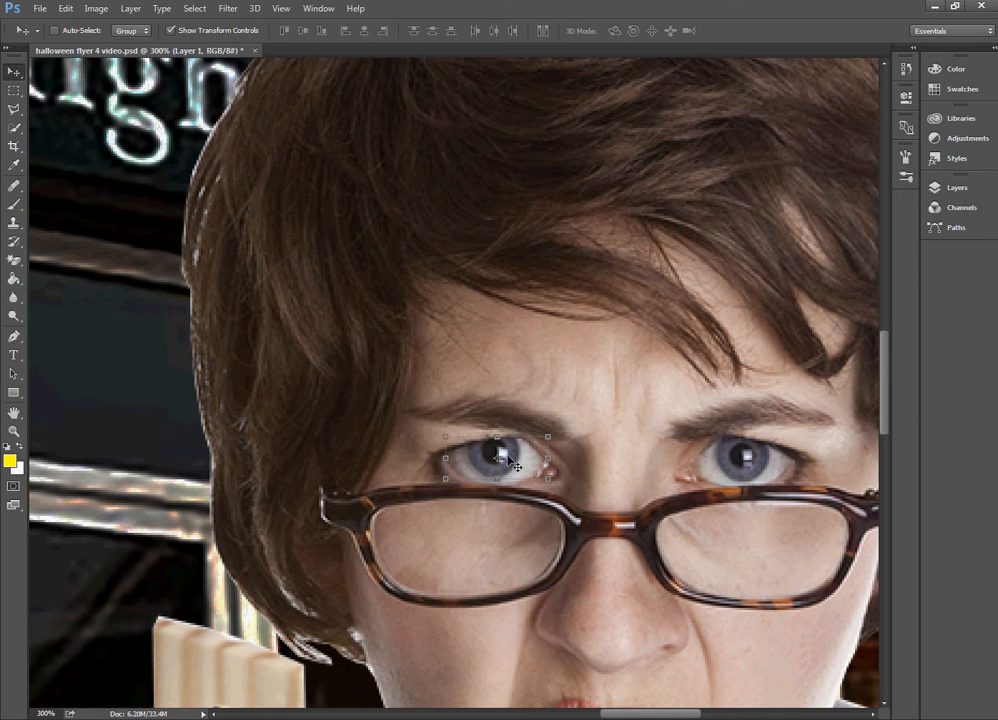
drag(512, 458, 512, 462)
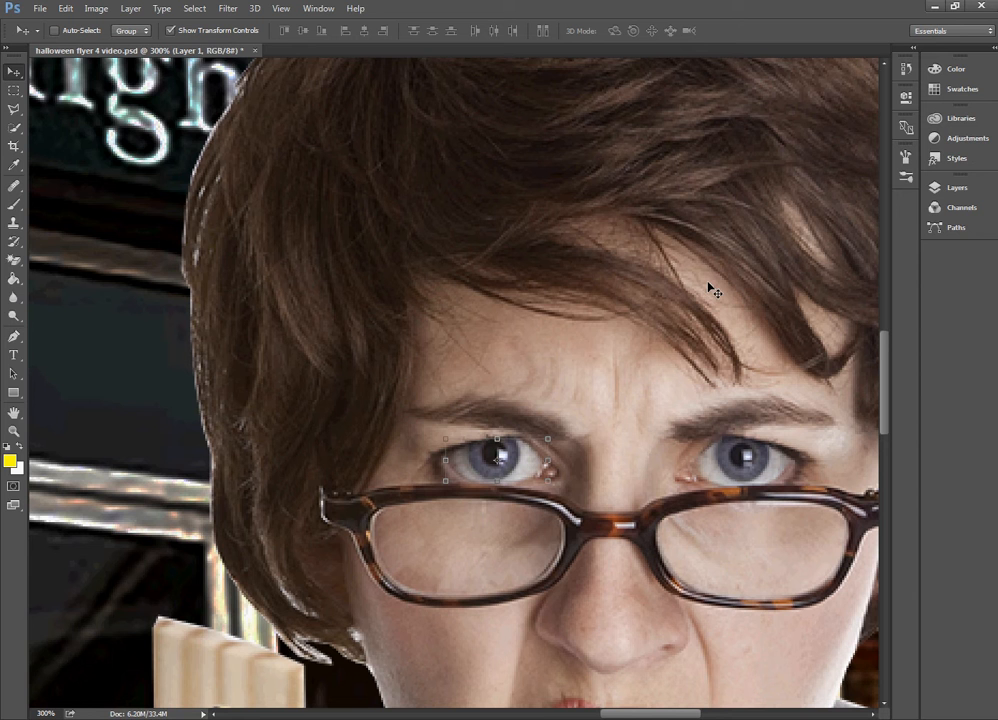
- Rename the pasted eye's layer as "left eye"
click(952, 187)
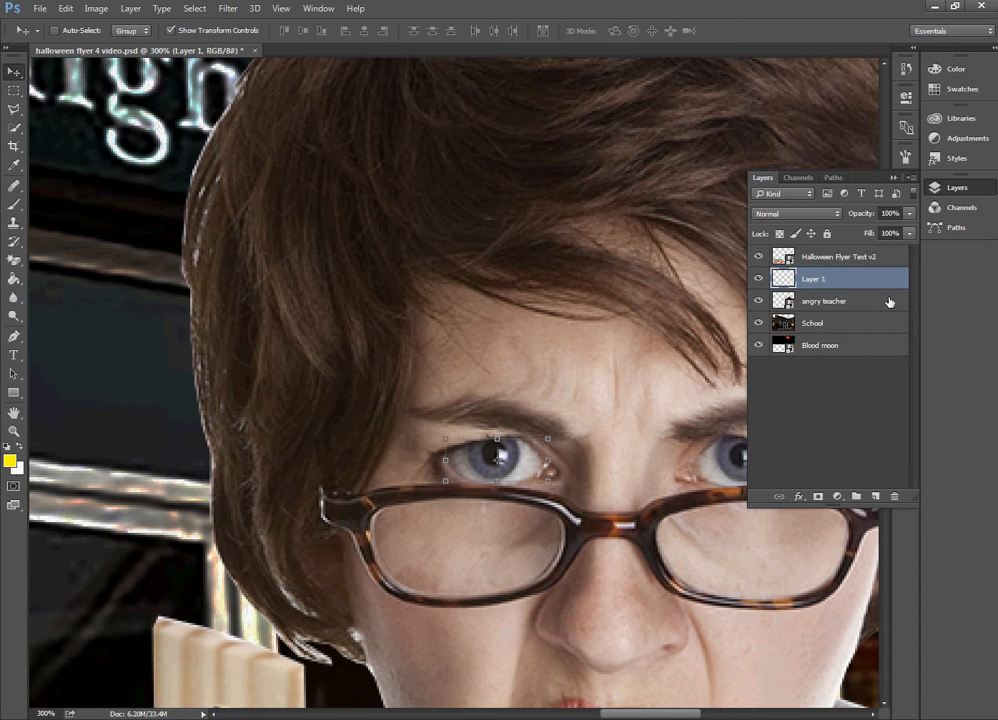
double_click(811, 281)
text(Heft eye)
key(BackSpace)
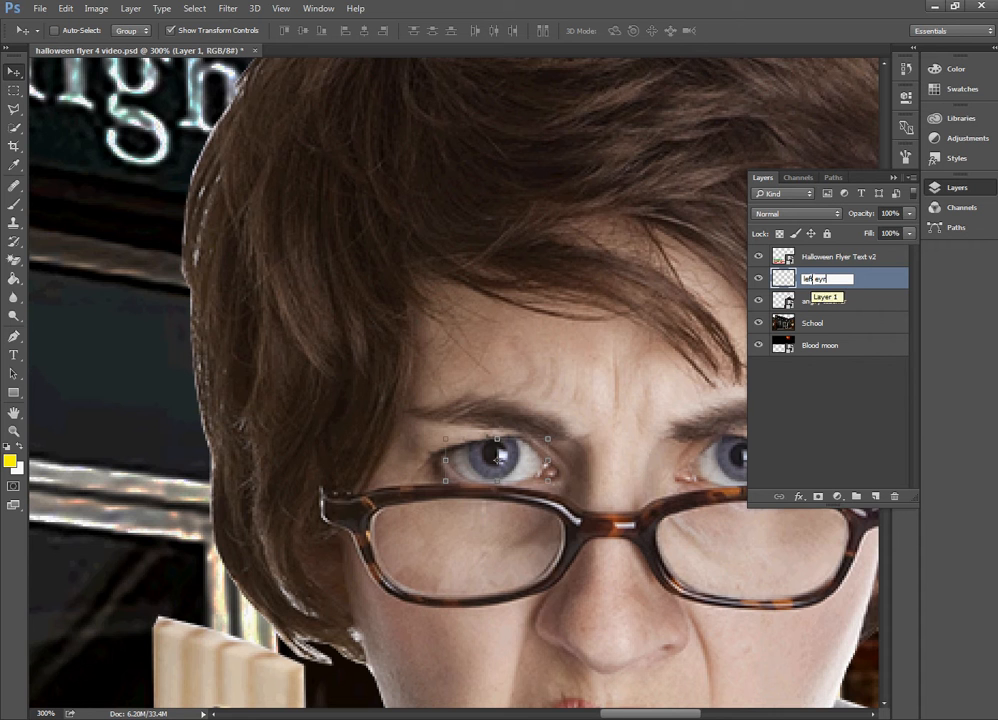
key(Return)
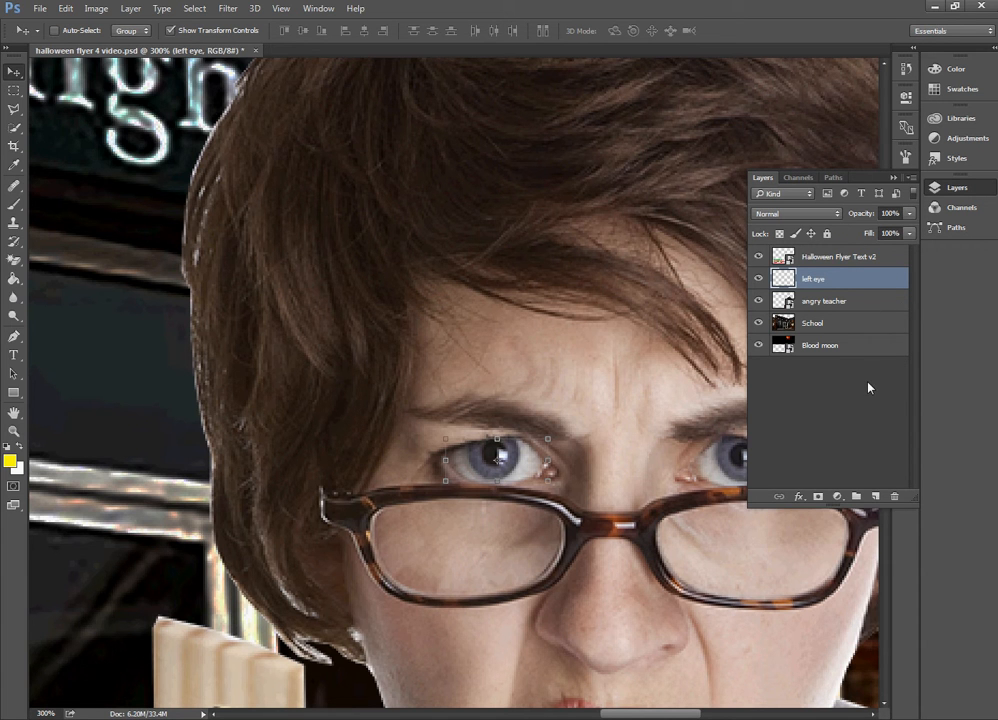
- Hide the Halloween Flyer Text v2, angry teacher, School and Blood moon layers to isolate the left eye
click(757, 257)
click(758, 301)
click(758, 323)
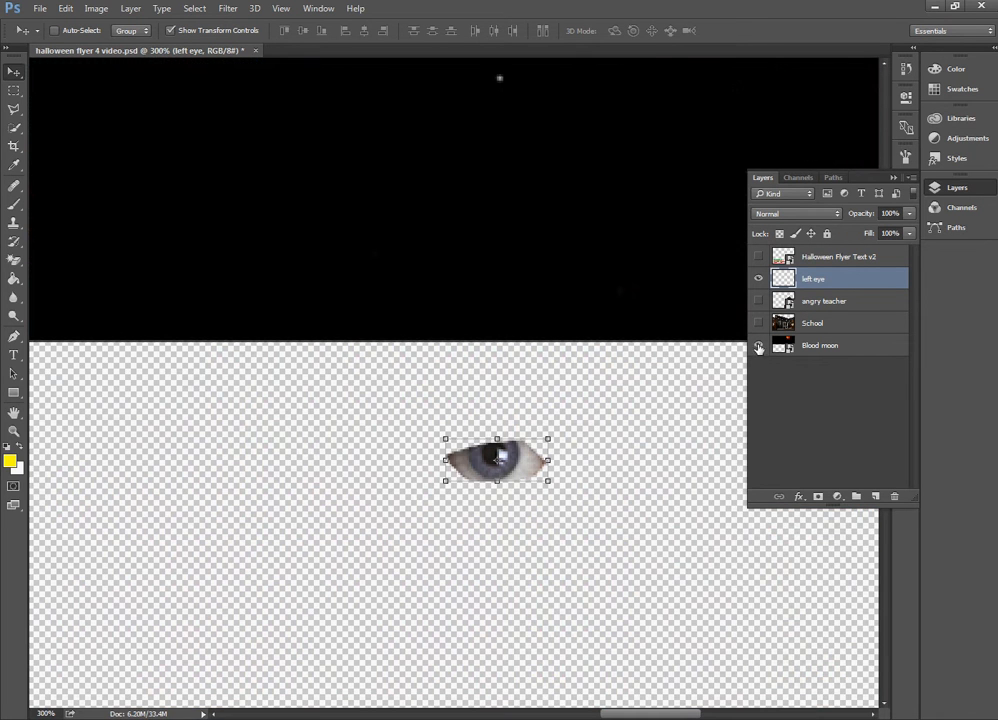
click(758, 346)
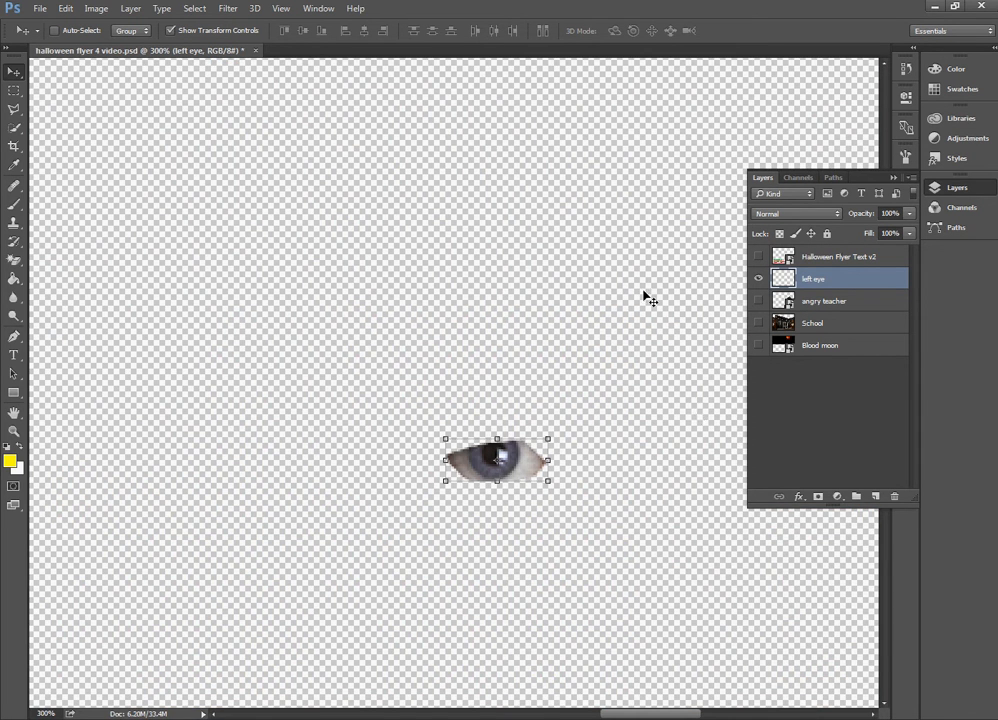
- Apply a Color Balance adjustment to the left eye layer with midtone levels of +100, -100 and -100
click(97, 9)
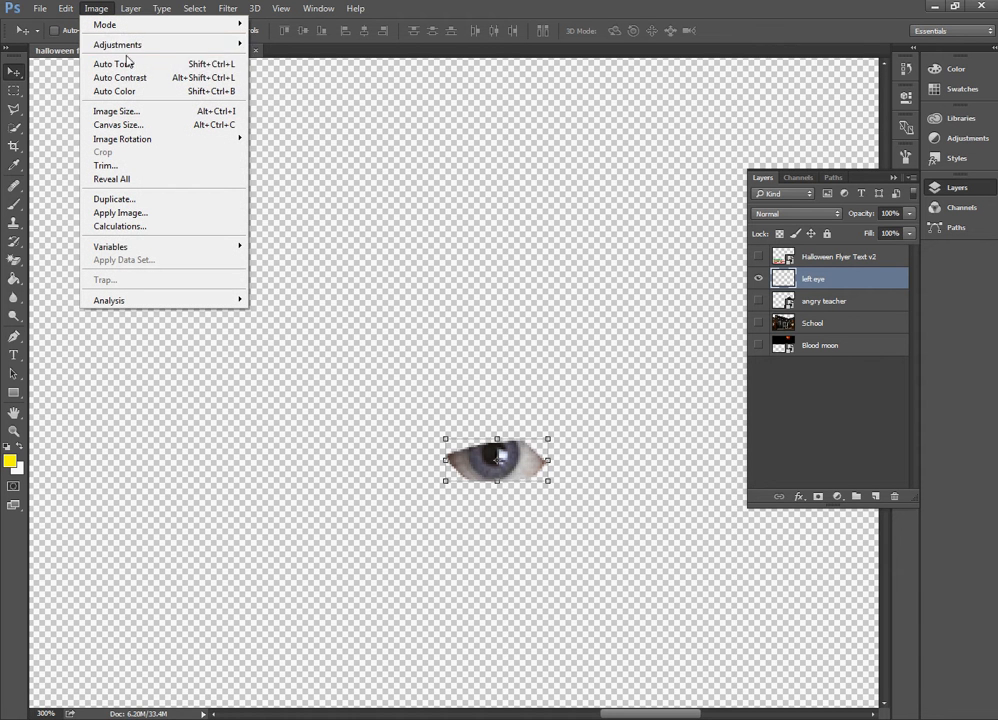
mouse_move(167, 45)
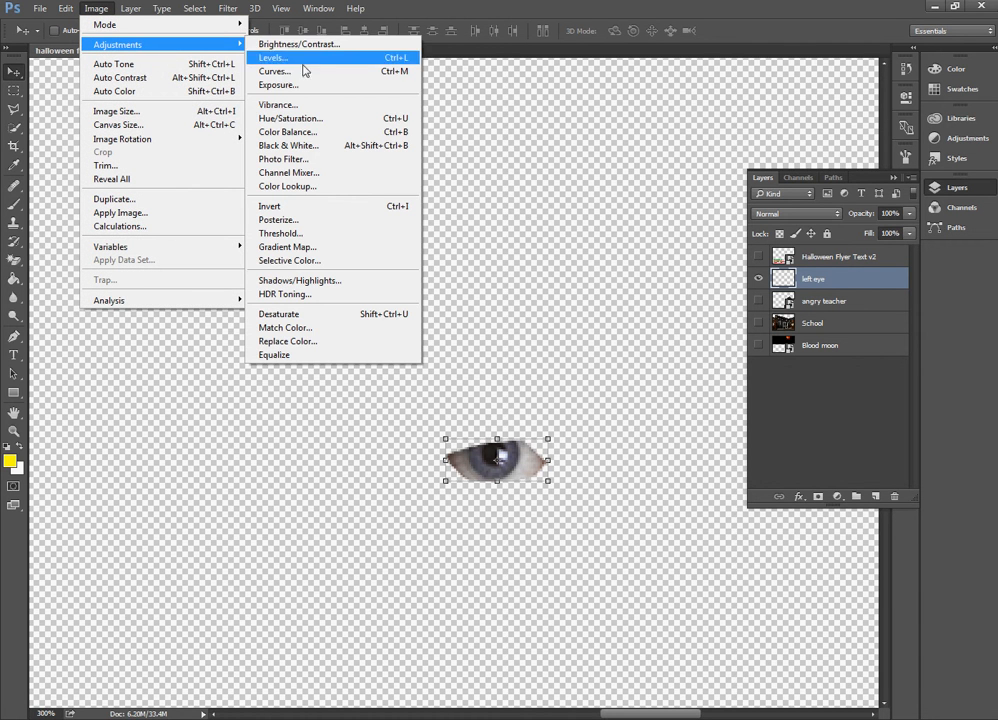
click(318, 131)
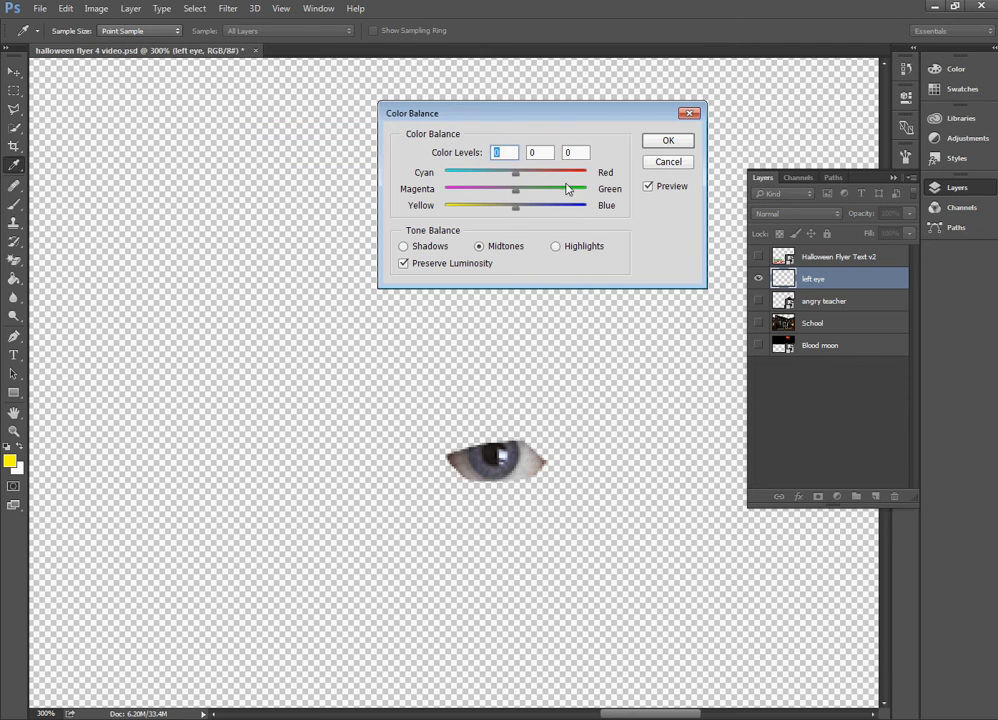
drag(540, 177, 586, 174)
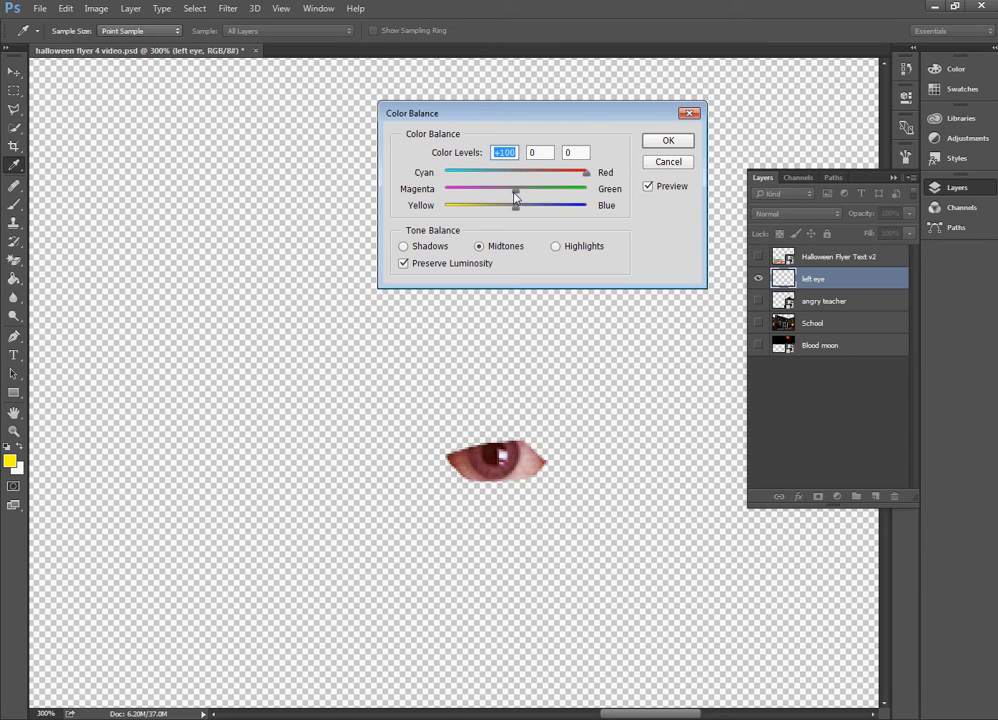
drag(515, 192, 452, 192)
drag(518, 212, 445, 210)
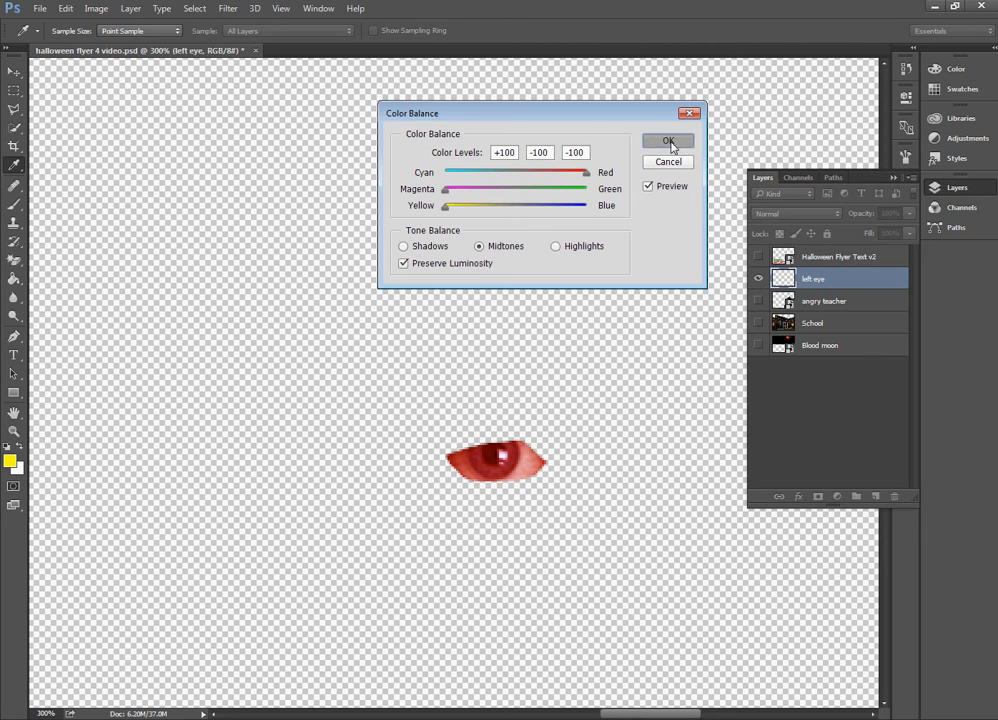
click(670, 144)
key(v)
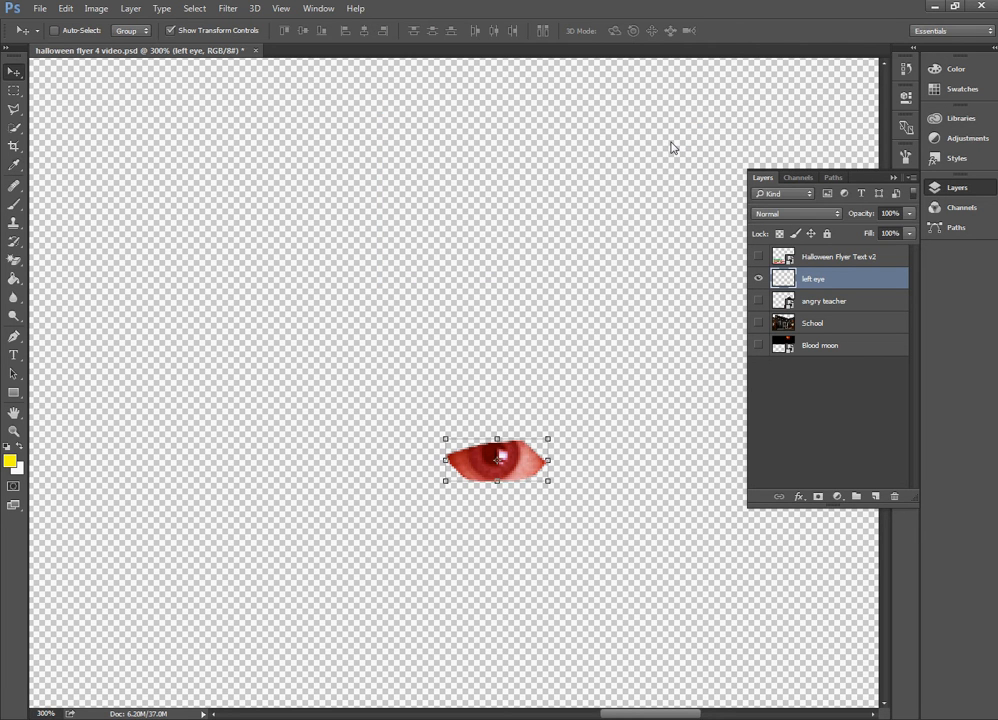
- Show the angry teacher layer beneath the red eye and switch to the Rectangular Marquee tool
click(758, 301)
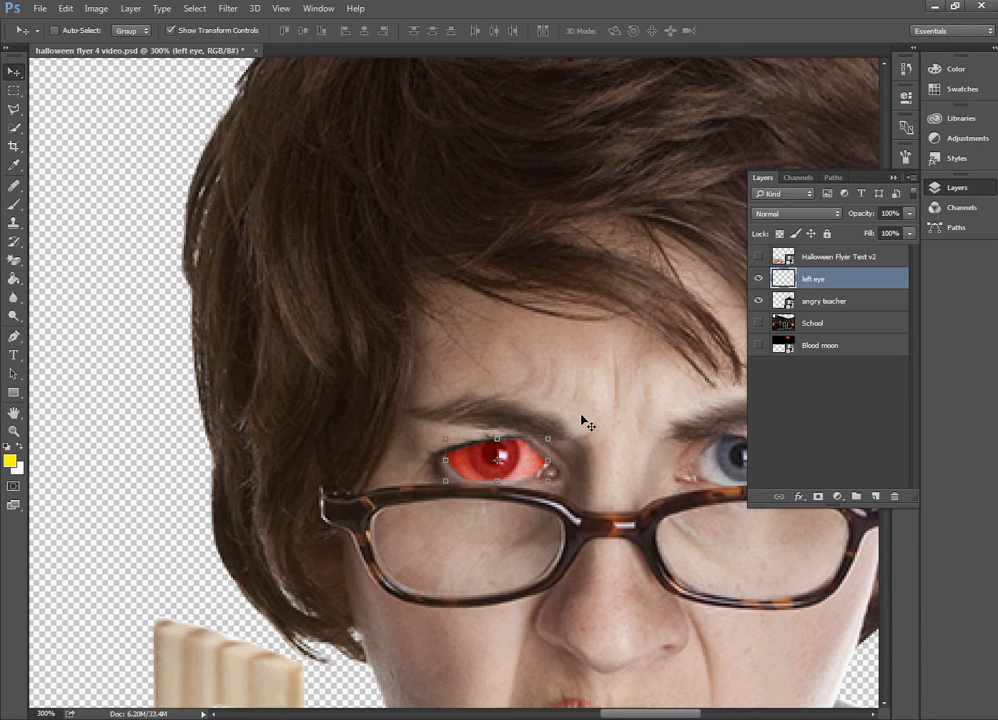
click(14, 90)
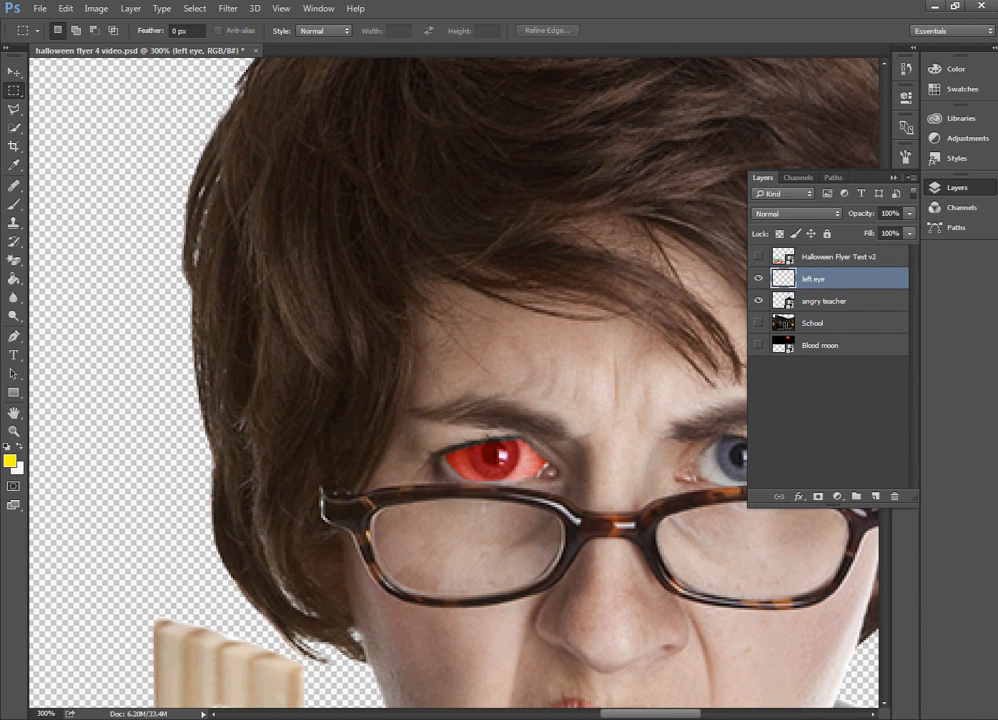
click(229, 680)
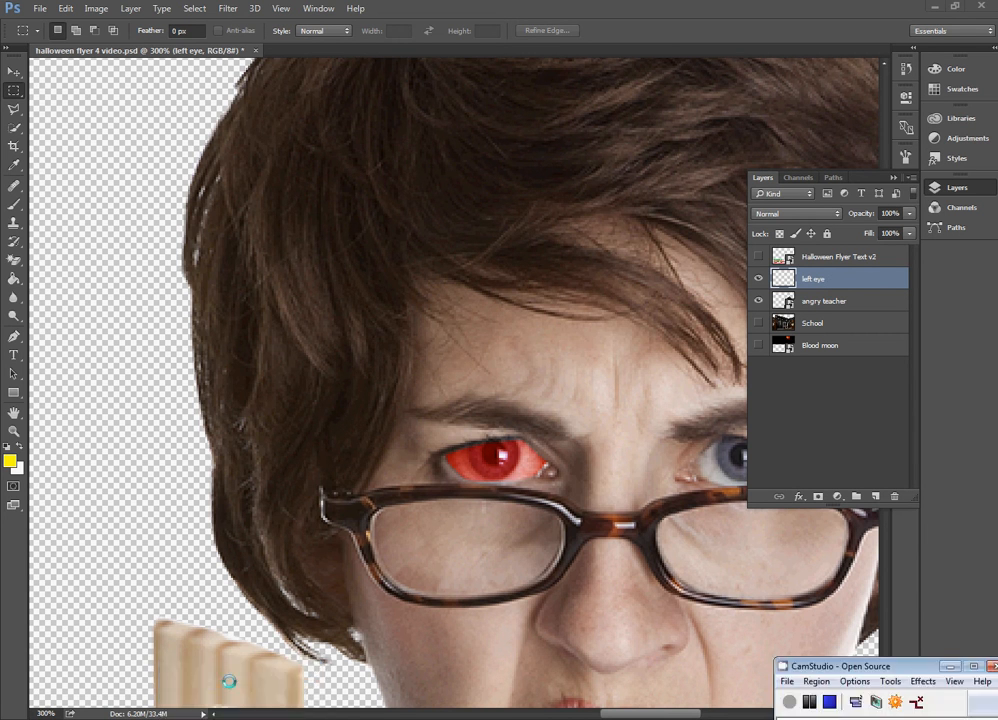